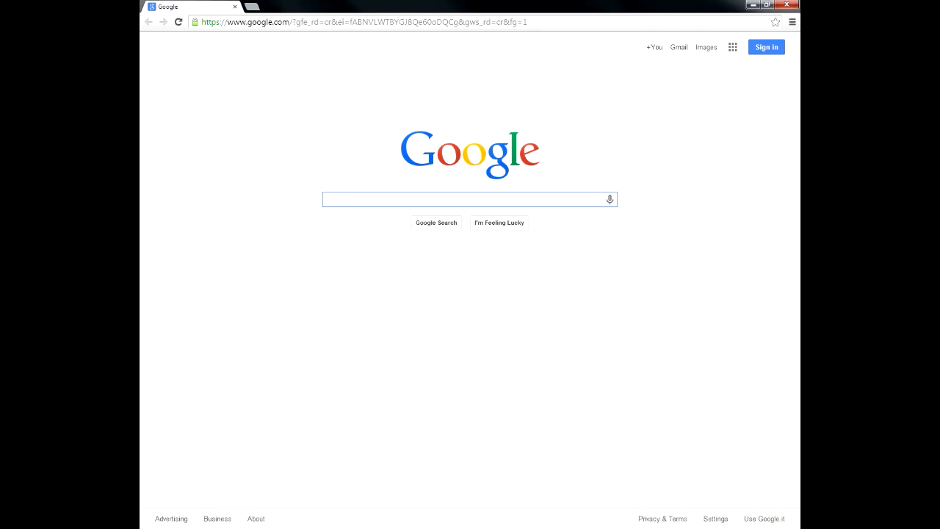
Google 'fishstatj' and open the FAO Fisheries FishStatJ result showing the 2.11.4 release notes
text(fis)
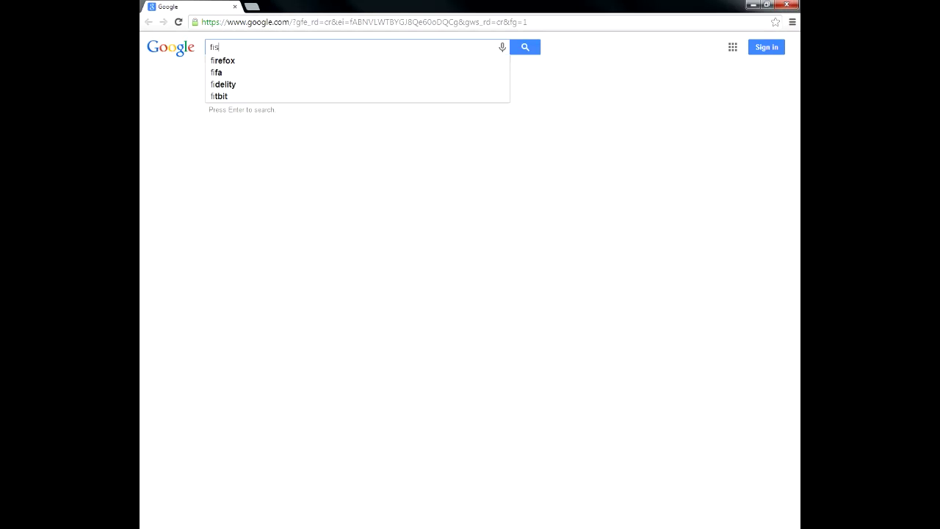
text(hstat)
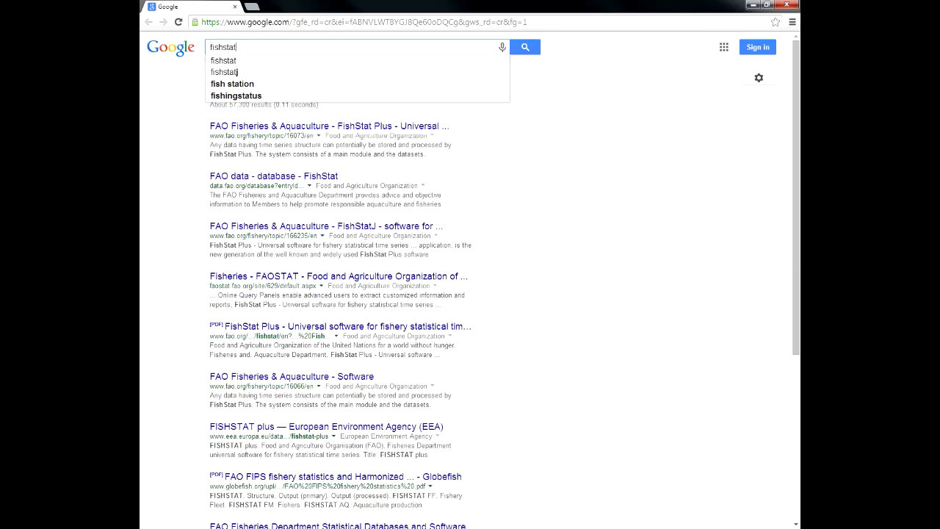
text(j)
key(Return)
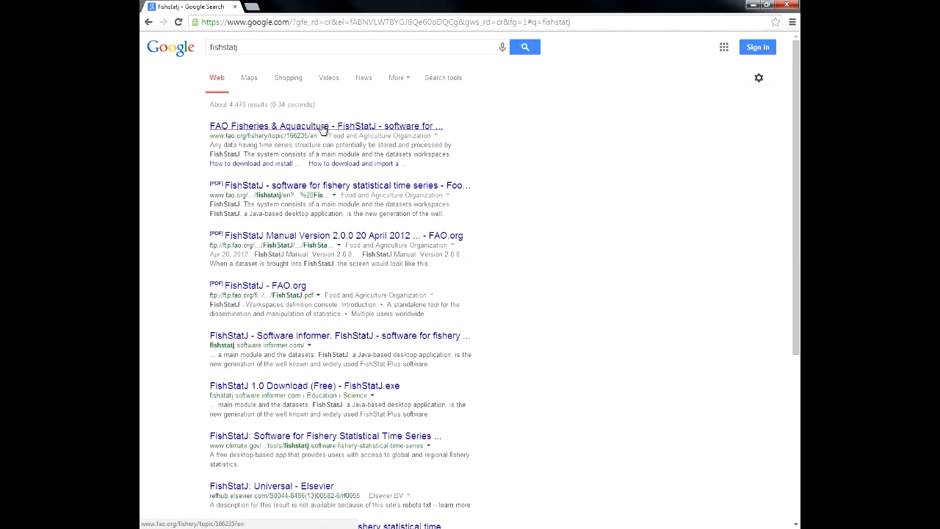
click(323, 126)
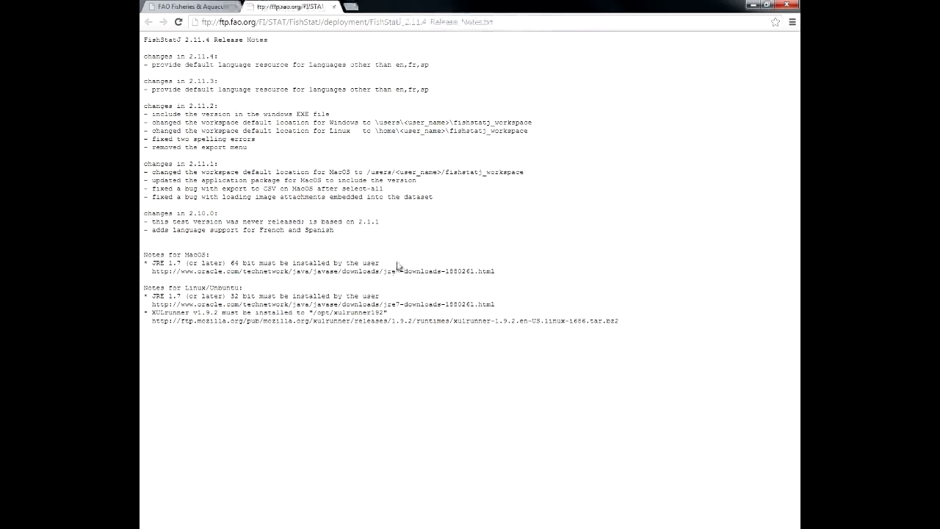
Close the release notes and download the FishStatJ 2.11.4 Windows zip (126 MB)
click(333, 7)
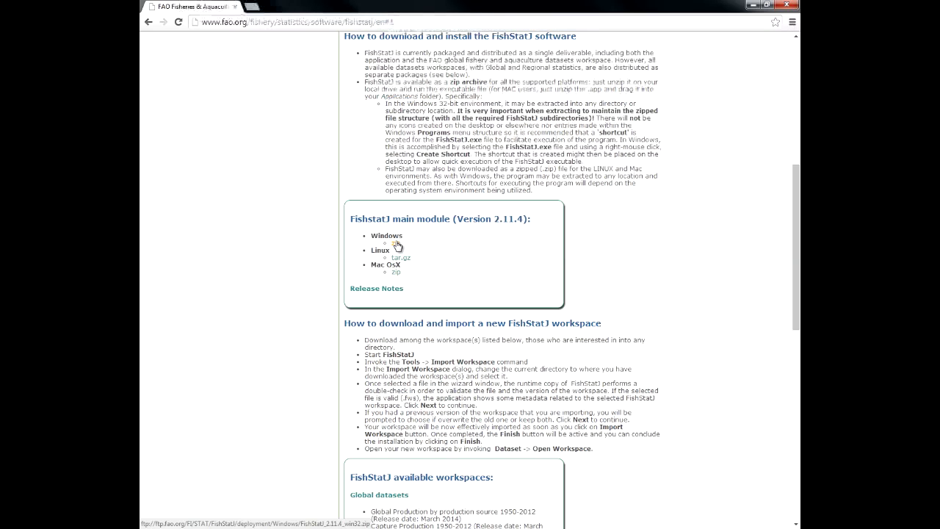
click(396, 246)
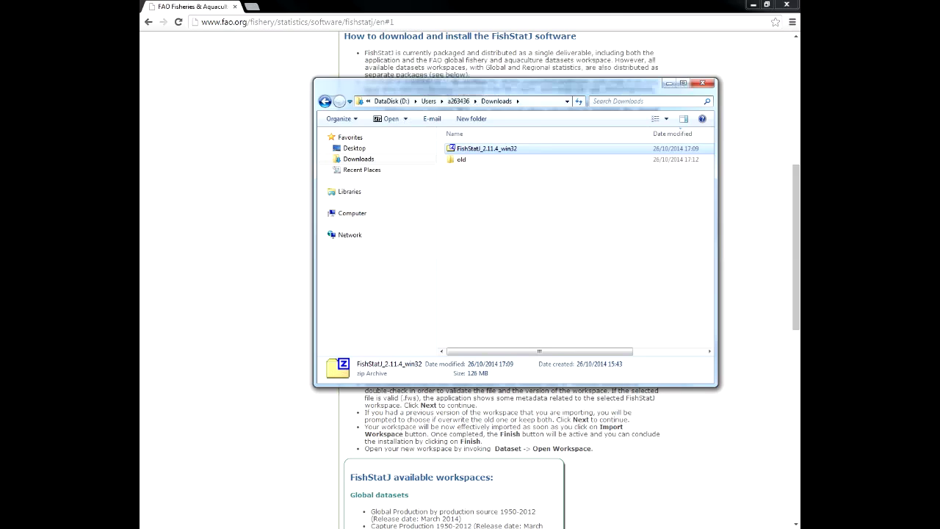
Open the downloaded FishStatJ zip in 7-Zip and drag its FishStatJ folder onto the desktop
double_click(514, 150)
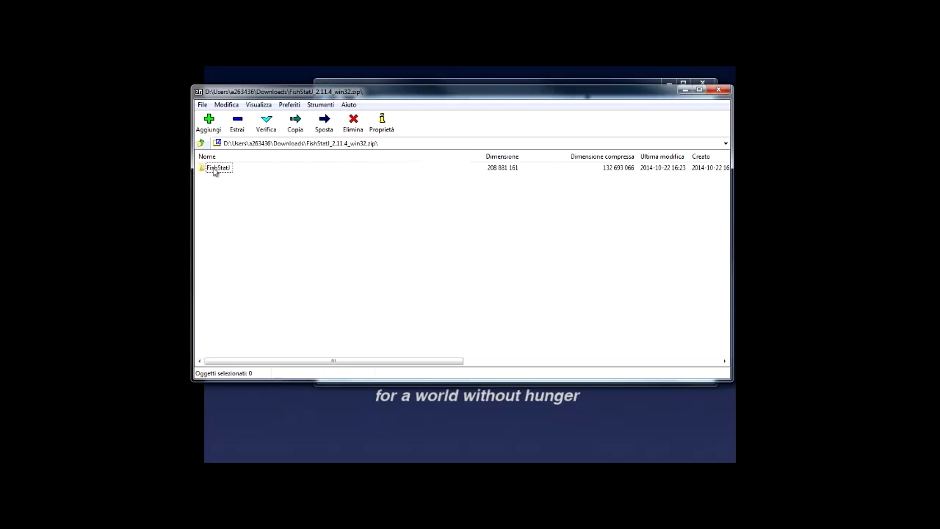
drag(218, 168, 257, 406)
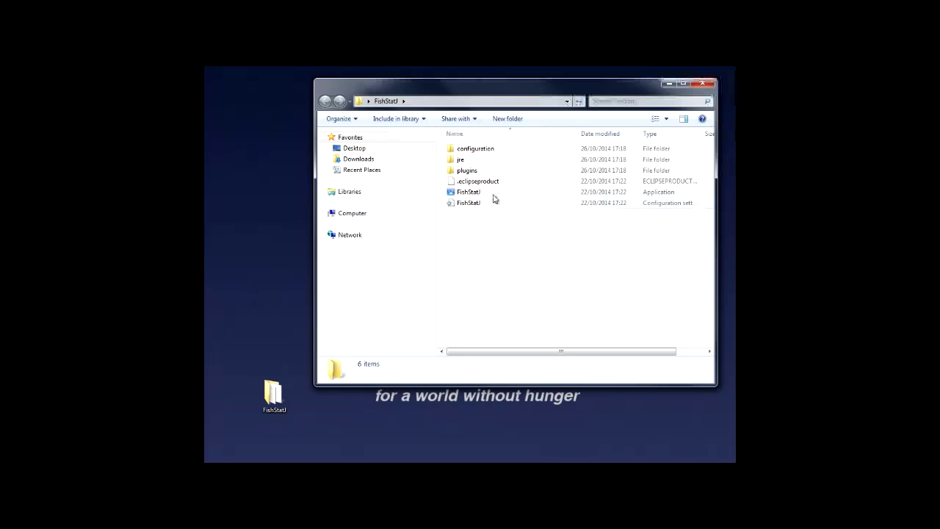
Send the FishStatJ application to the desktop as a shortcut
click(519, 203)
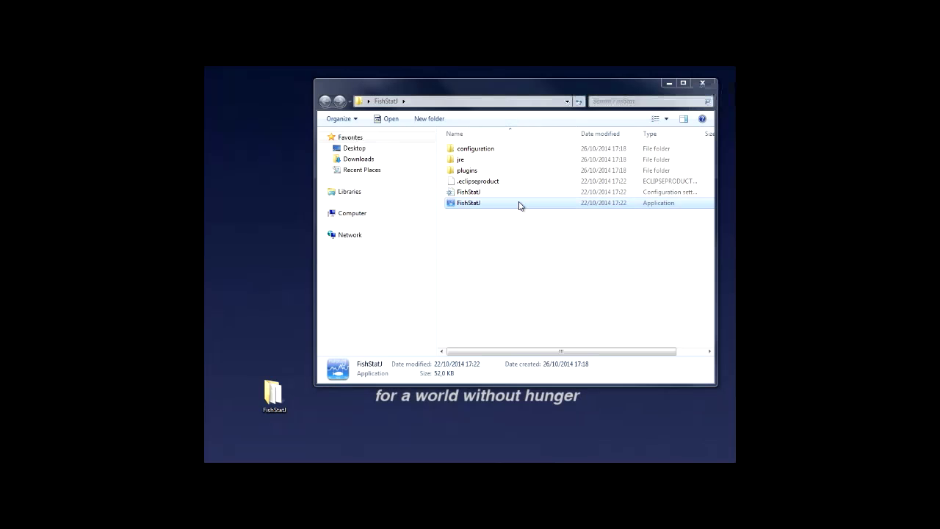
right_click(519, 205)
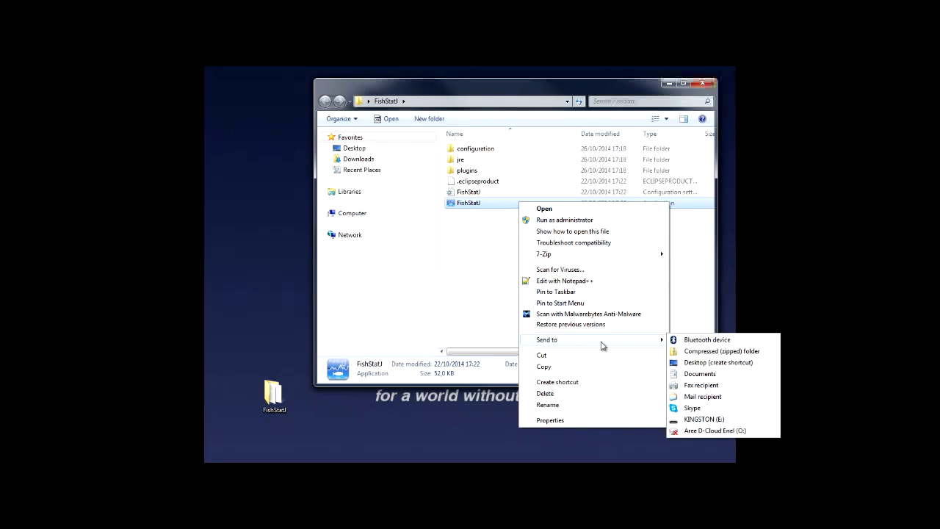
mouse_move(558, 339)
click(712, 364)
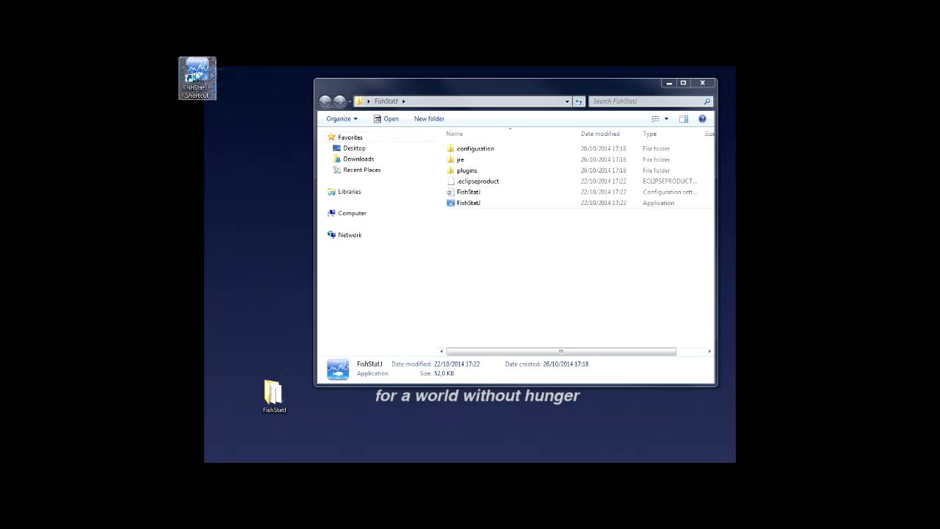
Launch FishStatJ from the 'FishStatJ - Shortcut' desktop icon
click(196, 74)
double_click(197, 74)
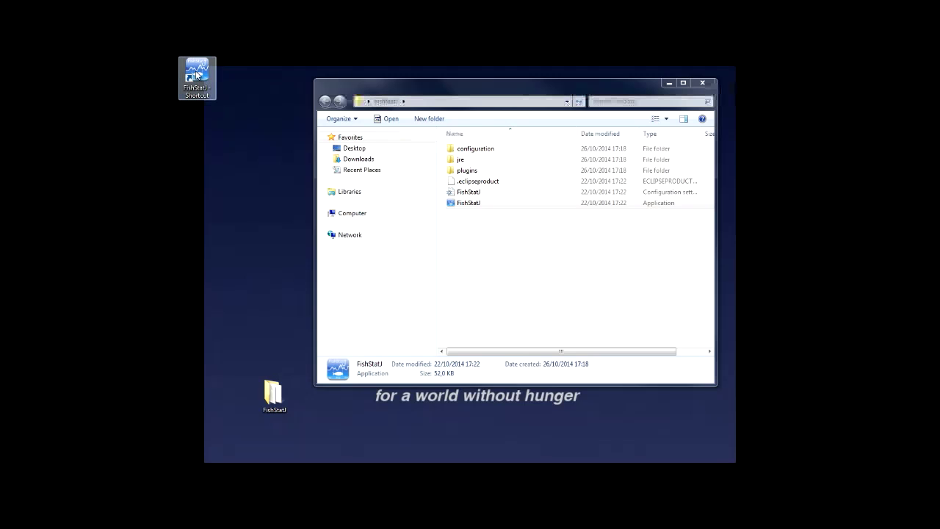